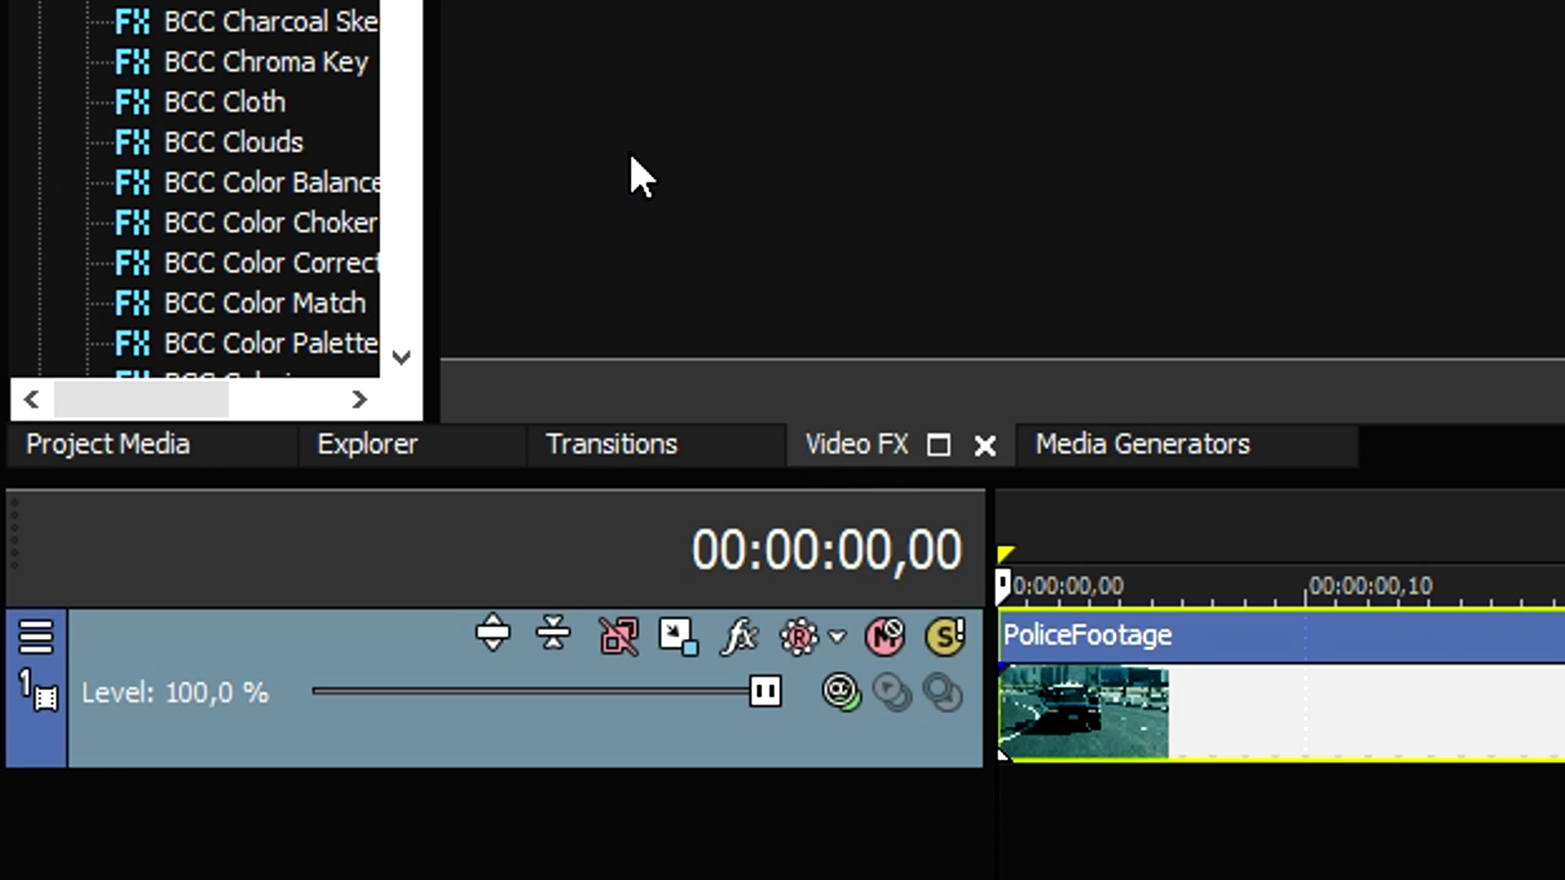
Open the Media FX plug-in chooser for PoliceFootage.mov and scroll down to VEGAS Video Stabilization
{"action": "scroll", "coordinate": [246, 187], "scroll_direction": "down", "scroll_amount": 13}
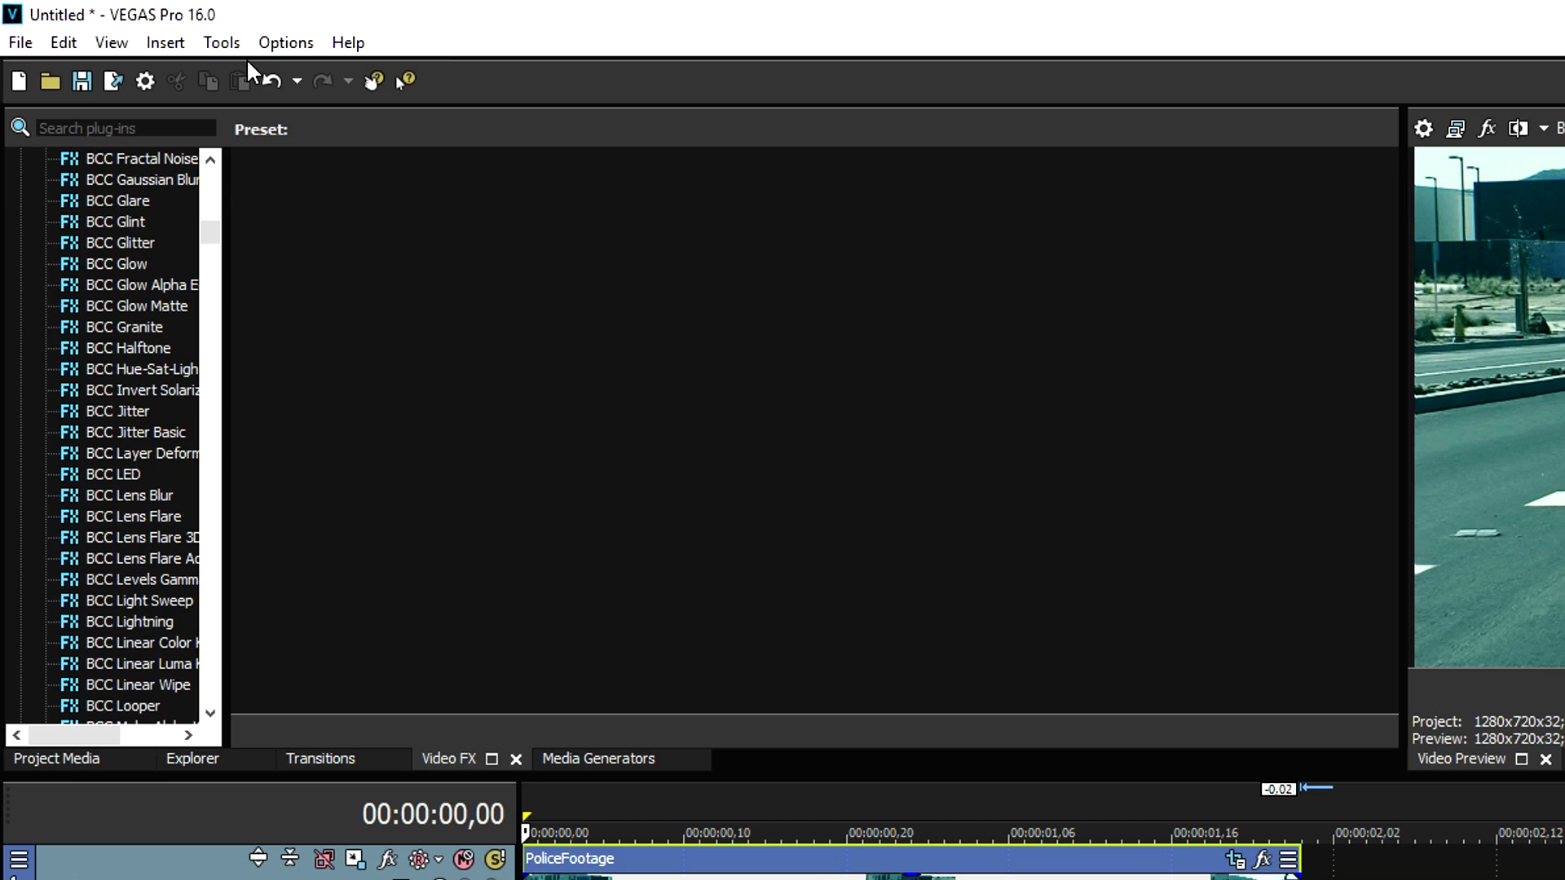
{"action": "left_click", "coordinate": [139, 26]}
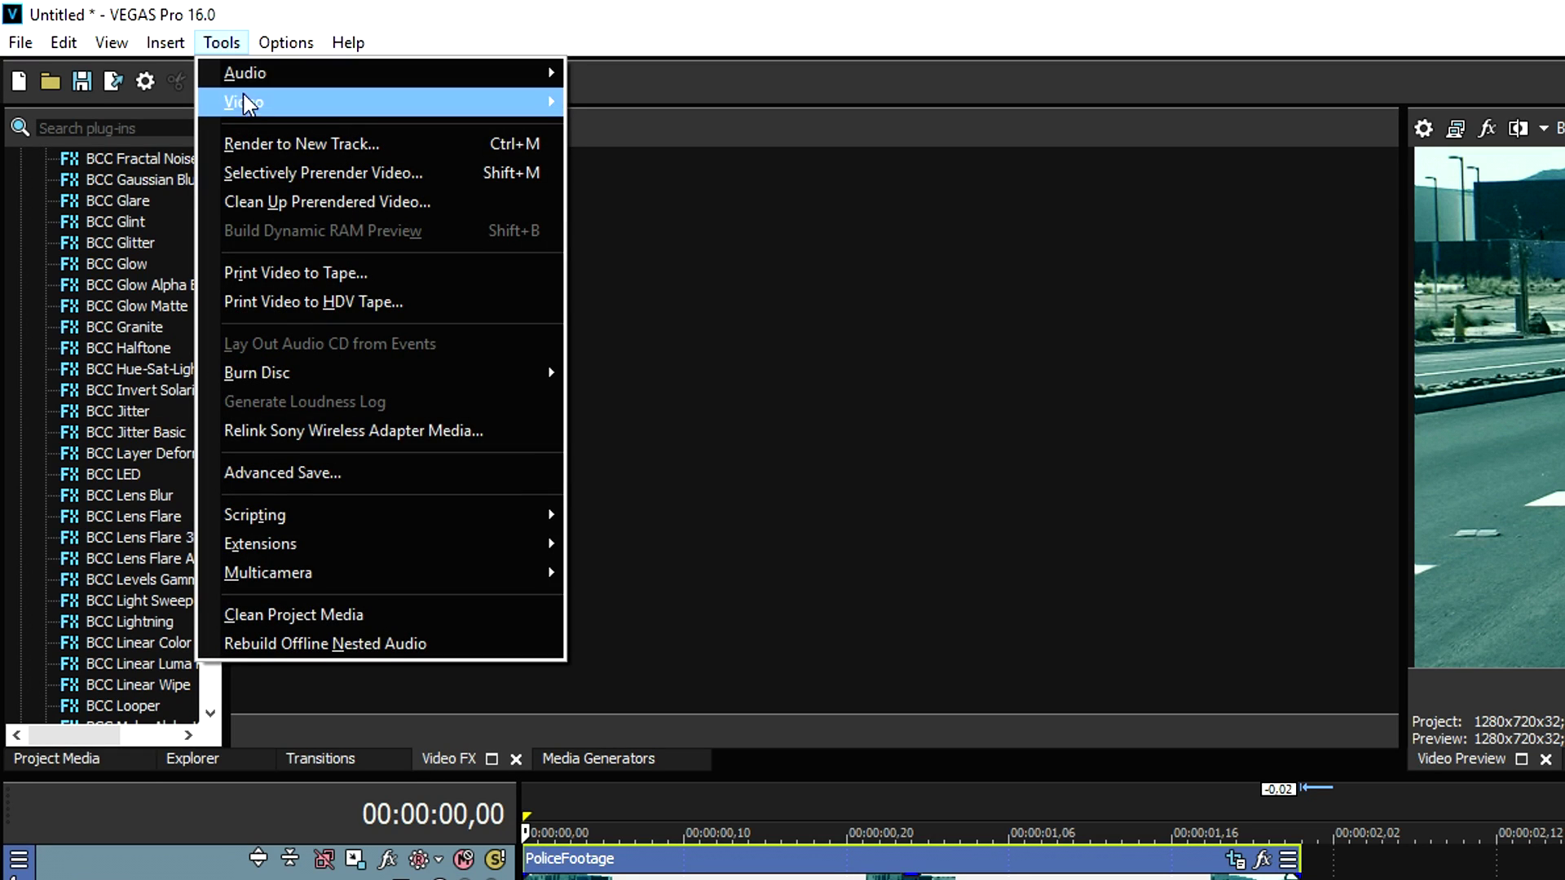
{"action": "mouse_move", "coordinate": [254, 108]}
{"action": "left_click", "coordinate": [611, 104]}
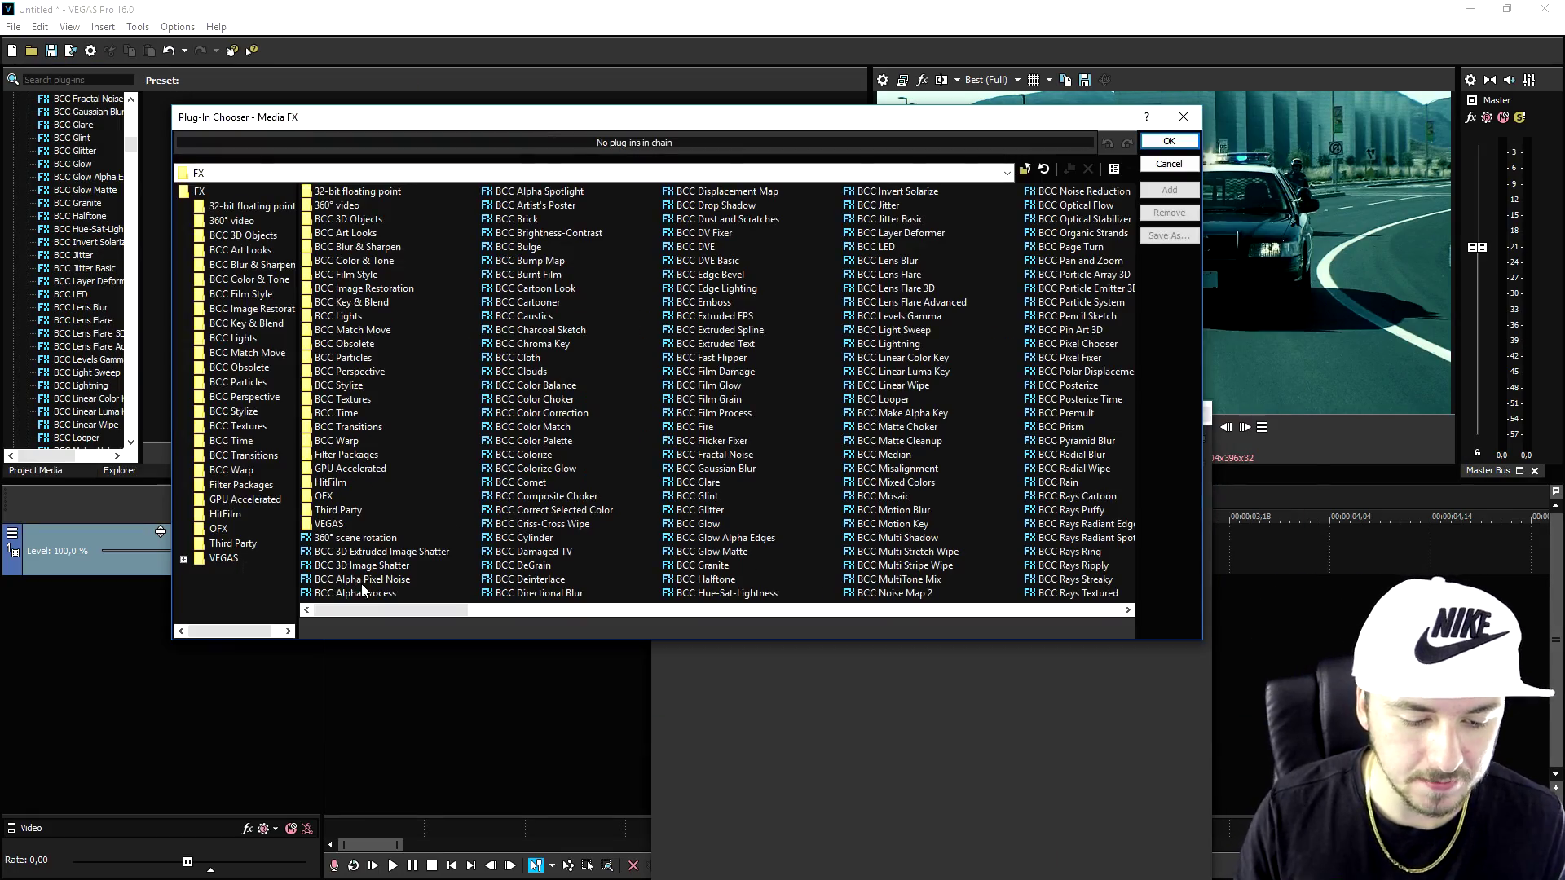
{"action": "scroll", "coordinate": [605, 337], "scroll_direction": "down", "scroll_amount": 10}
{"action": "scroll", "coordinate": [583, 358], "scroll_direction": "down", "scroll_amount": 4}
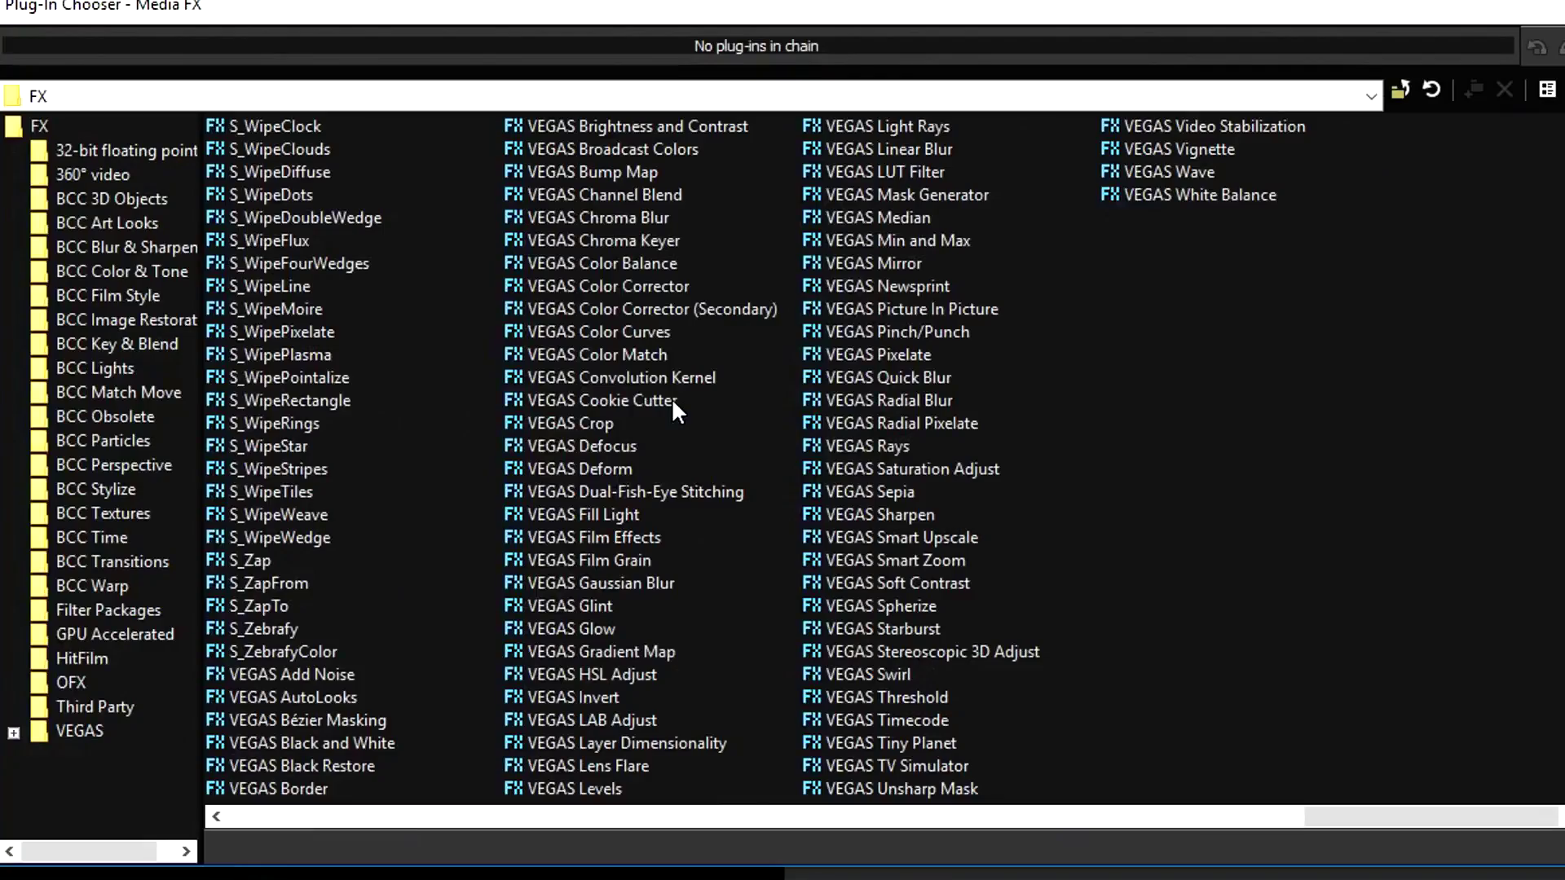
Apply VEGAS Video Stabilization to PoliceFootage.mov, keeping Accurate tracking quality and Translation motion compensation
{"action": "left_click", "coordinate": [1233, 124]}
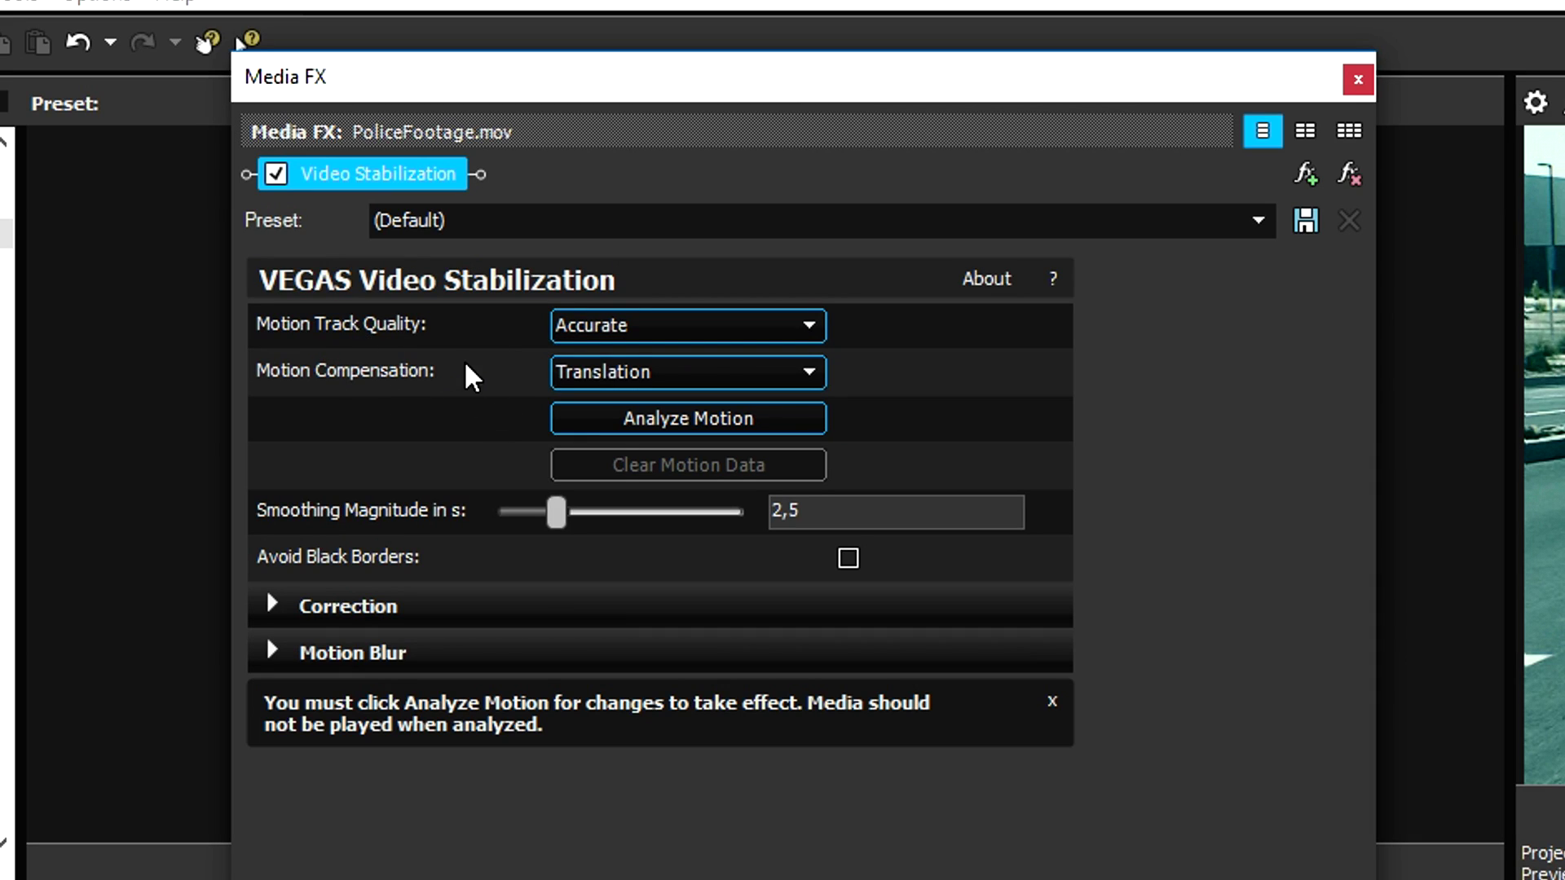
{"action": "left_click", "coordinate": [640, 325]}
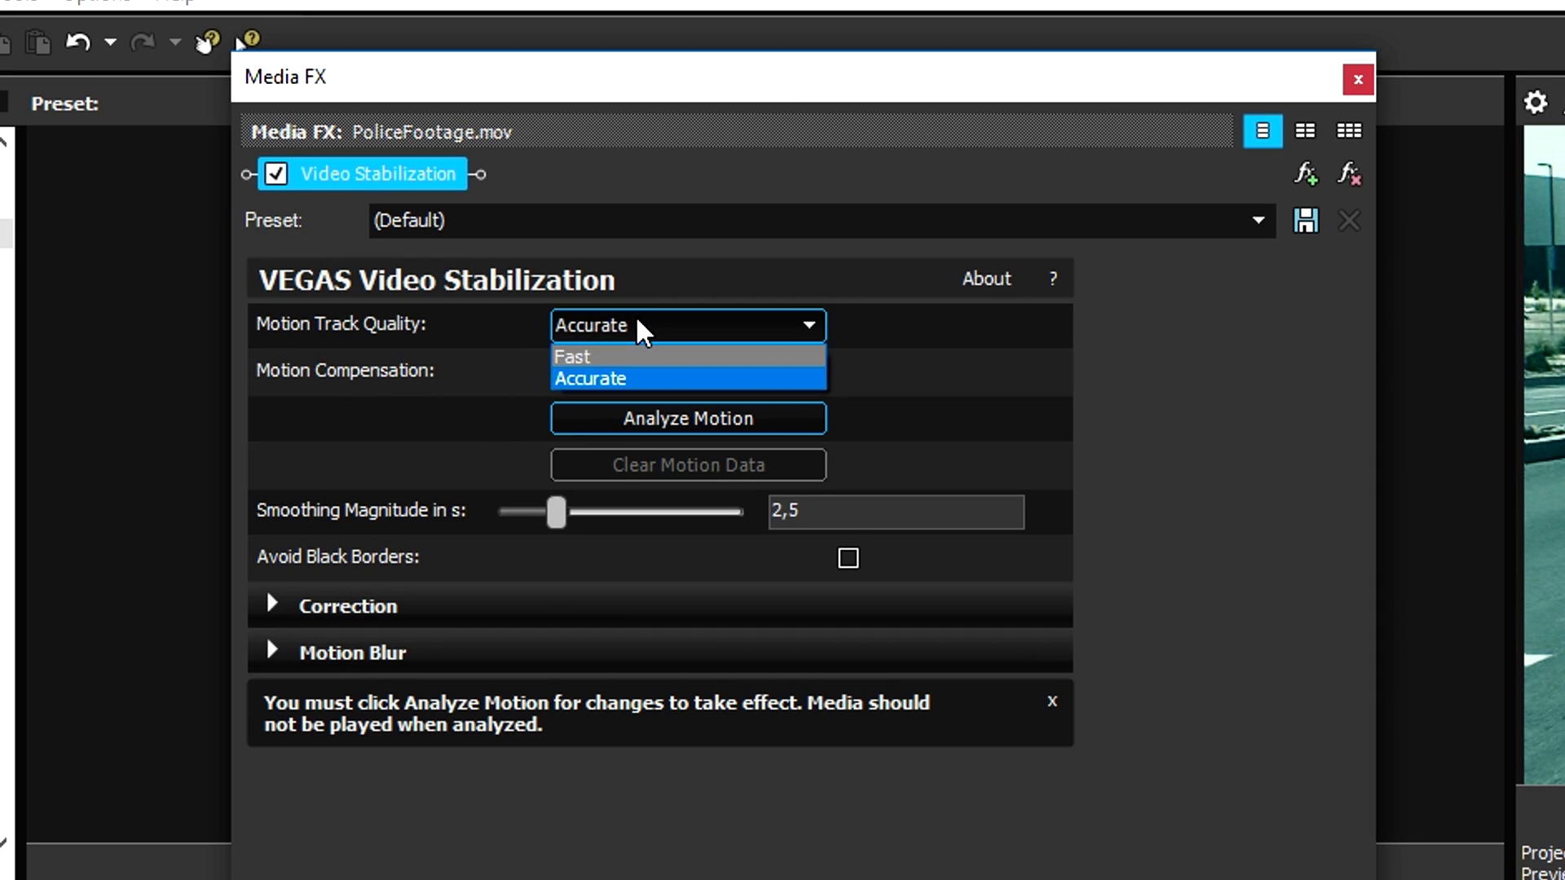
{"action": "left_click", "coordinate": [618, 379]}
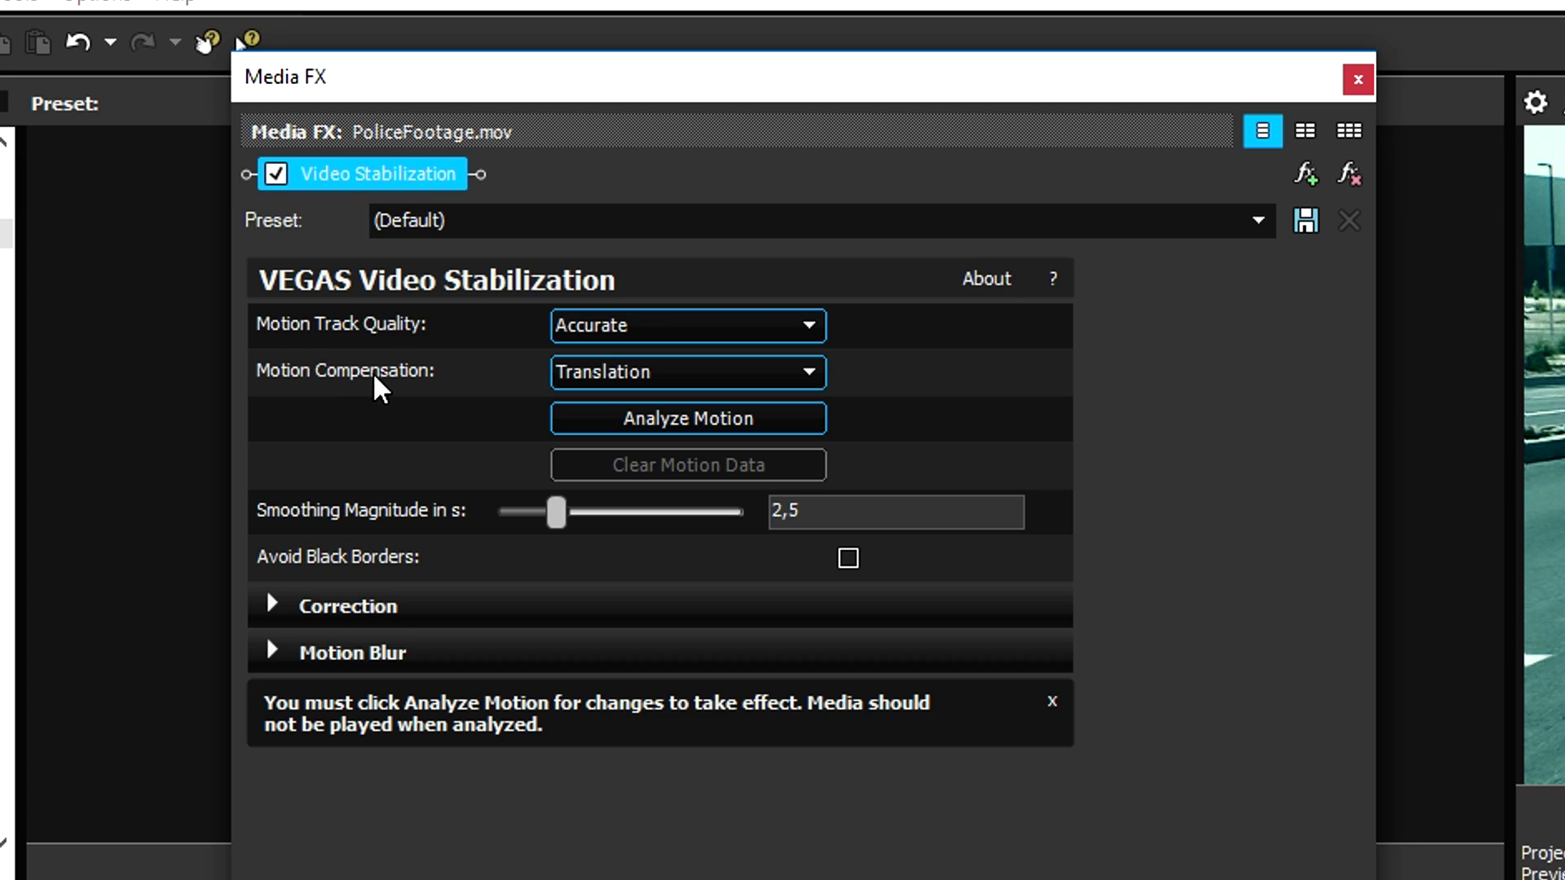
{"action": "left_click", "coordinate": [612, 382]}
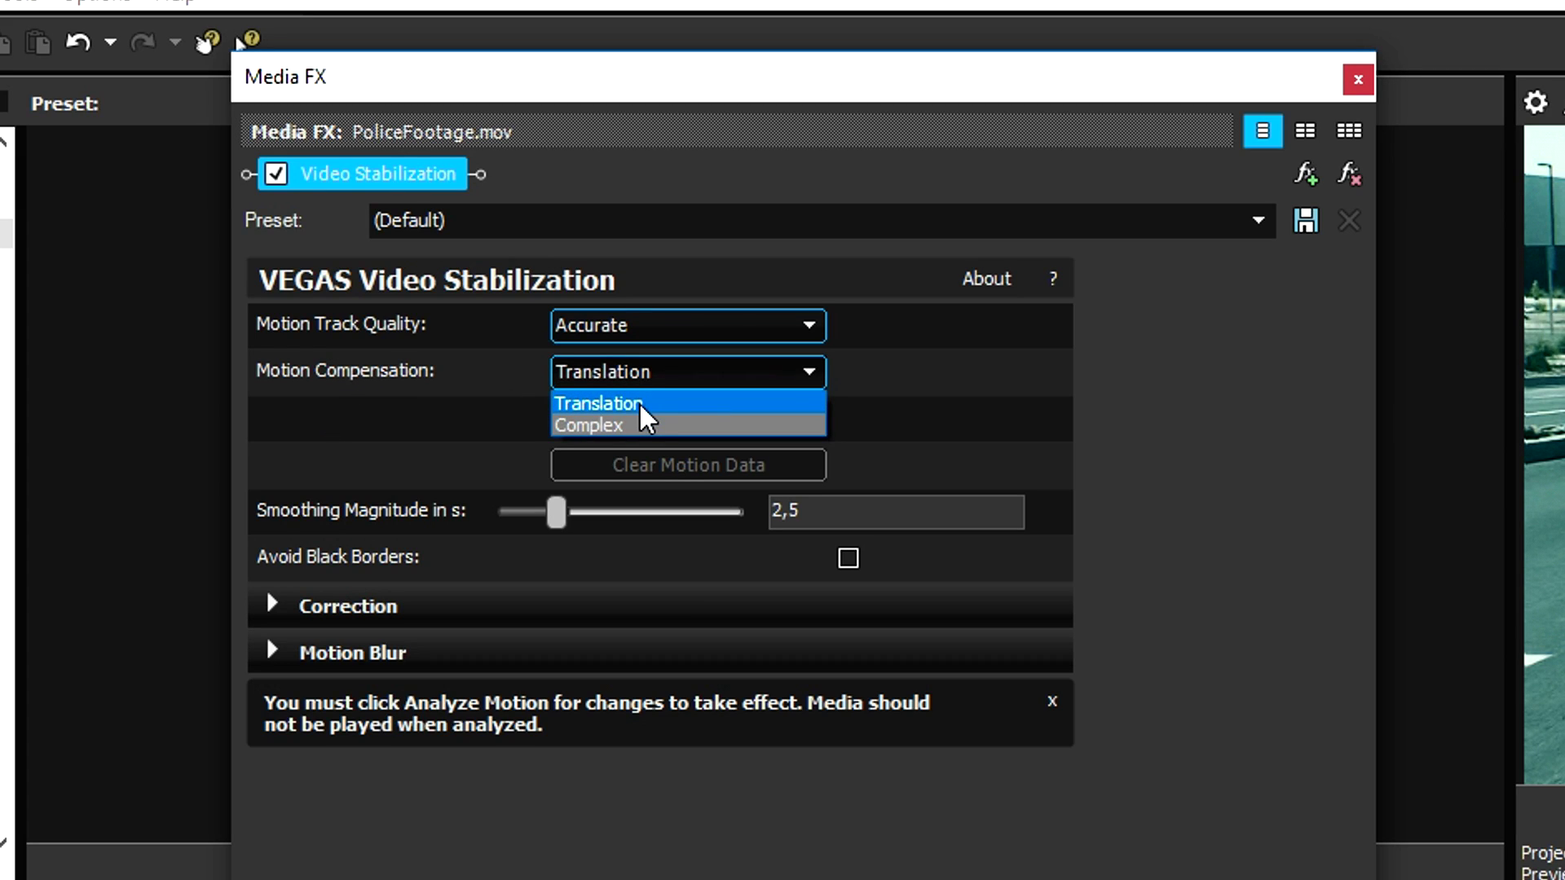
{"action": "left_click", "coordinate": [641, 404]}
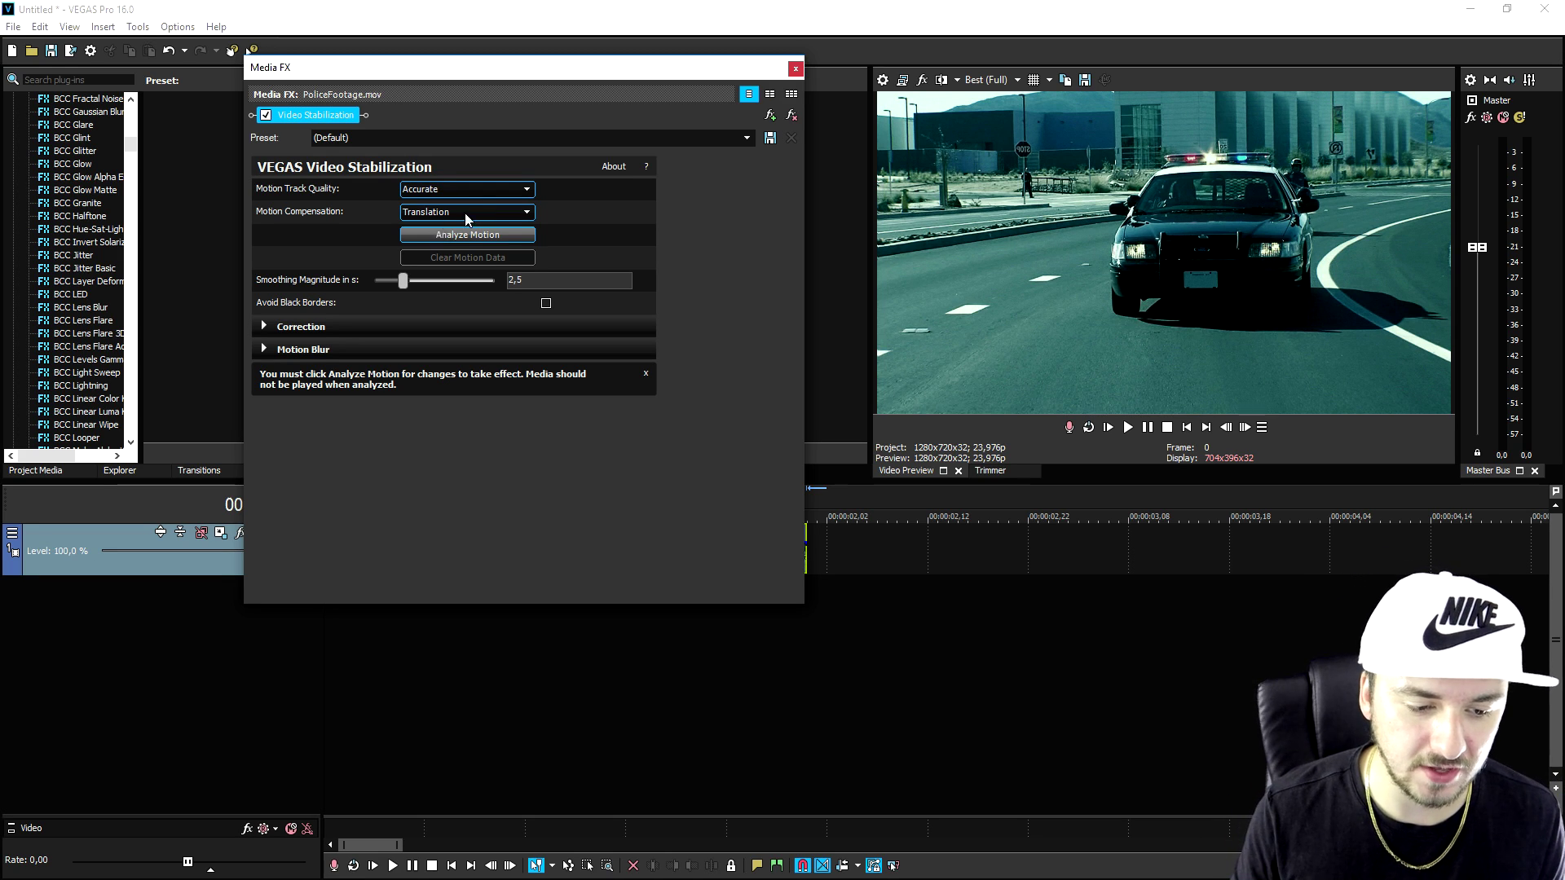
{"action": "left_click_drag", "start_coordinate": [424, 68], "coordinate": [315, 50]}
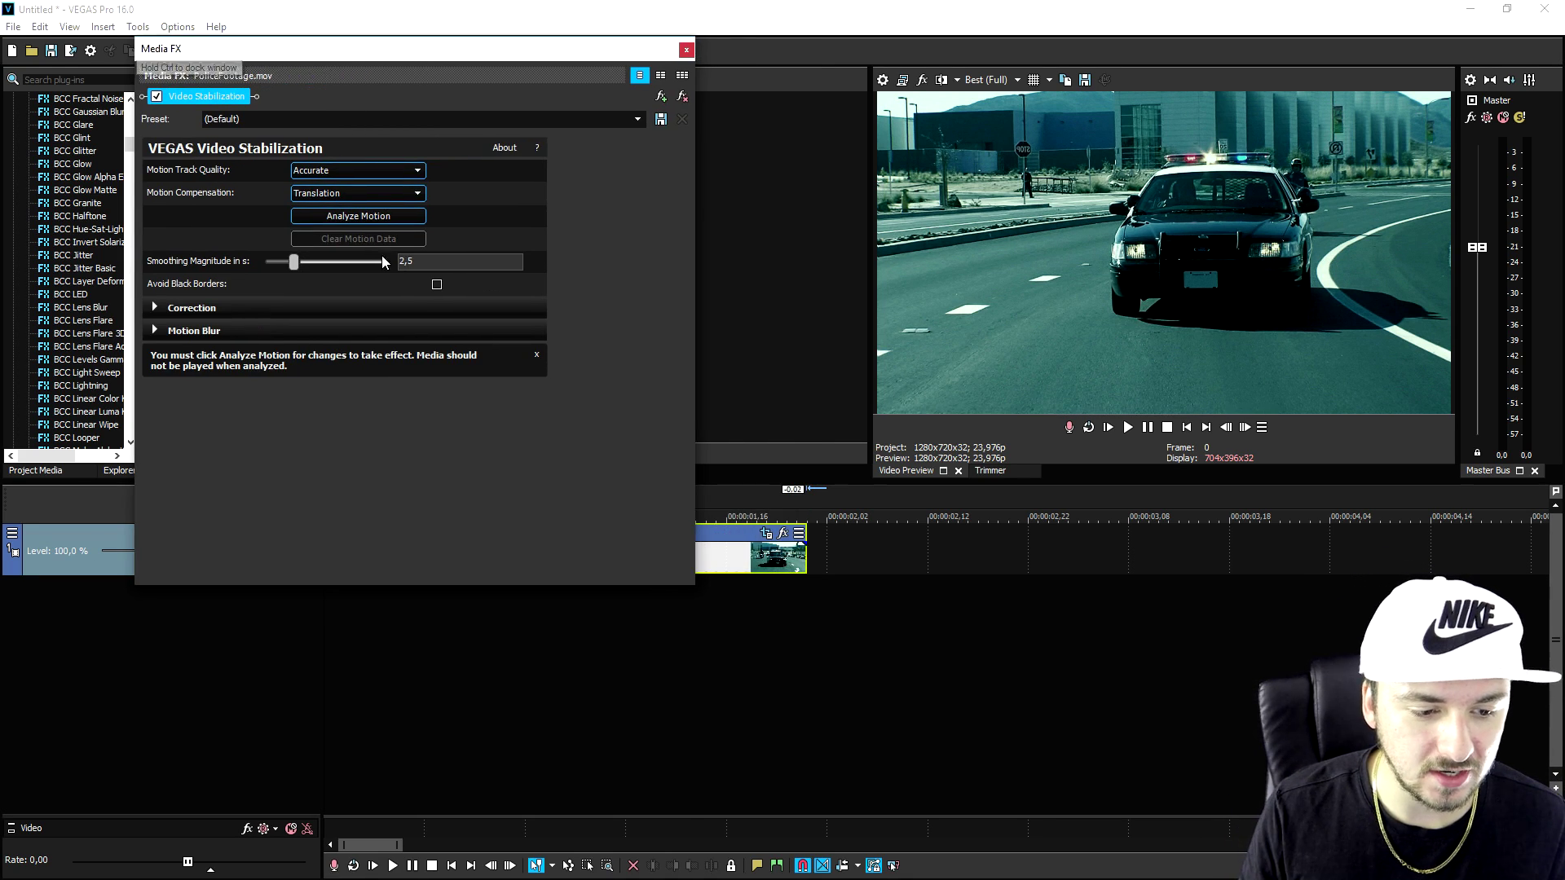
Analyze the footage's motion, expand Correction and Motion Blur, and raise Zoom to hide edges
{"action": "left_click", "coordinate": [358, 217]}
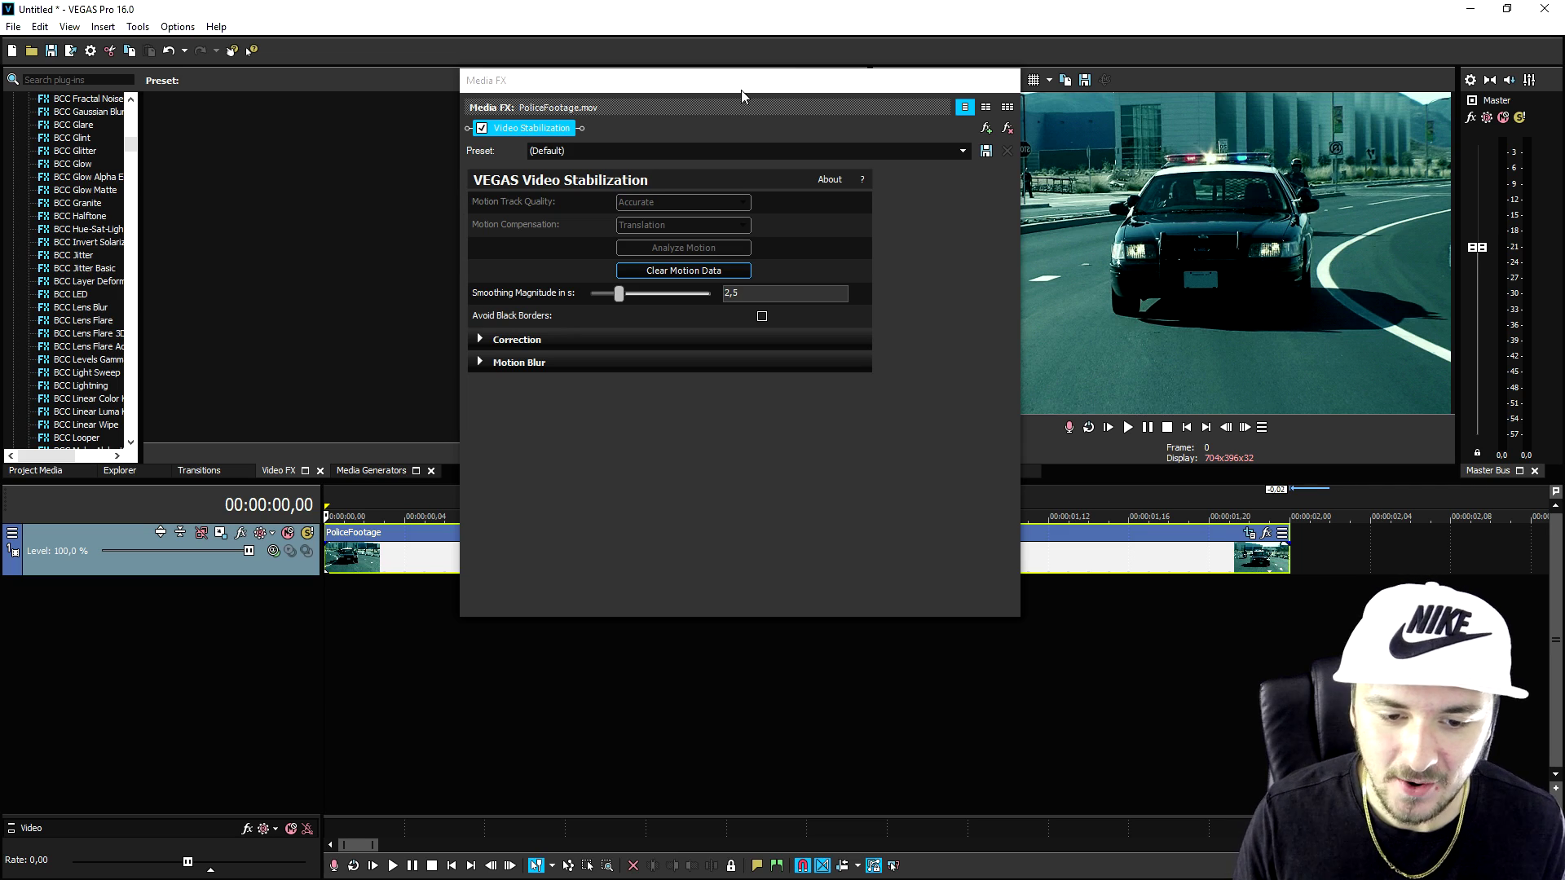
{"action": "left_click_drag", "start_coordinate": [741, 95], "coordinate": [493, 69]}
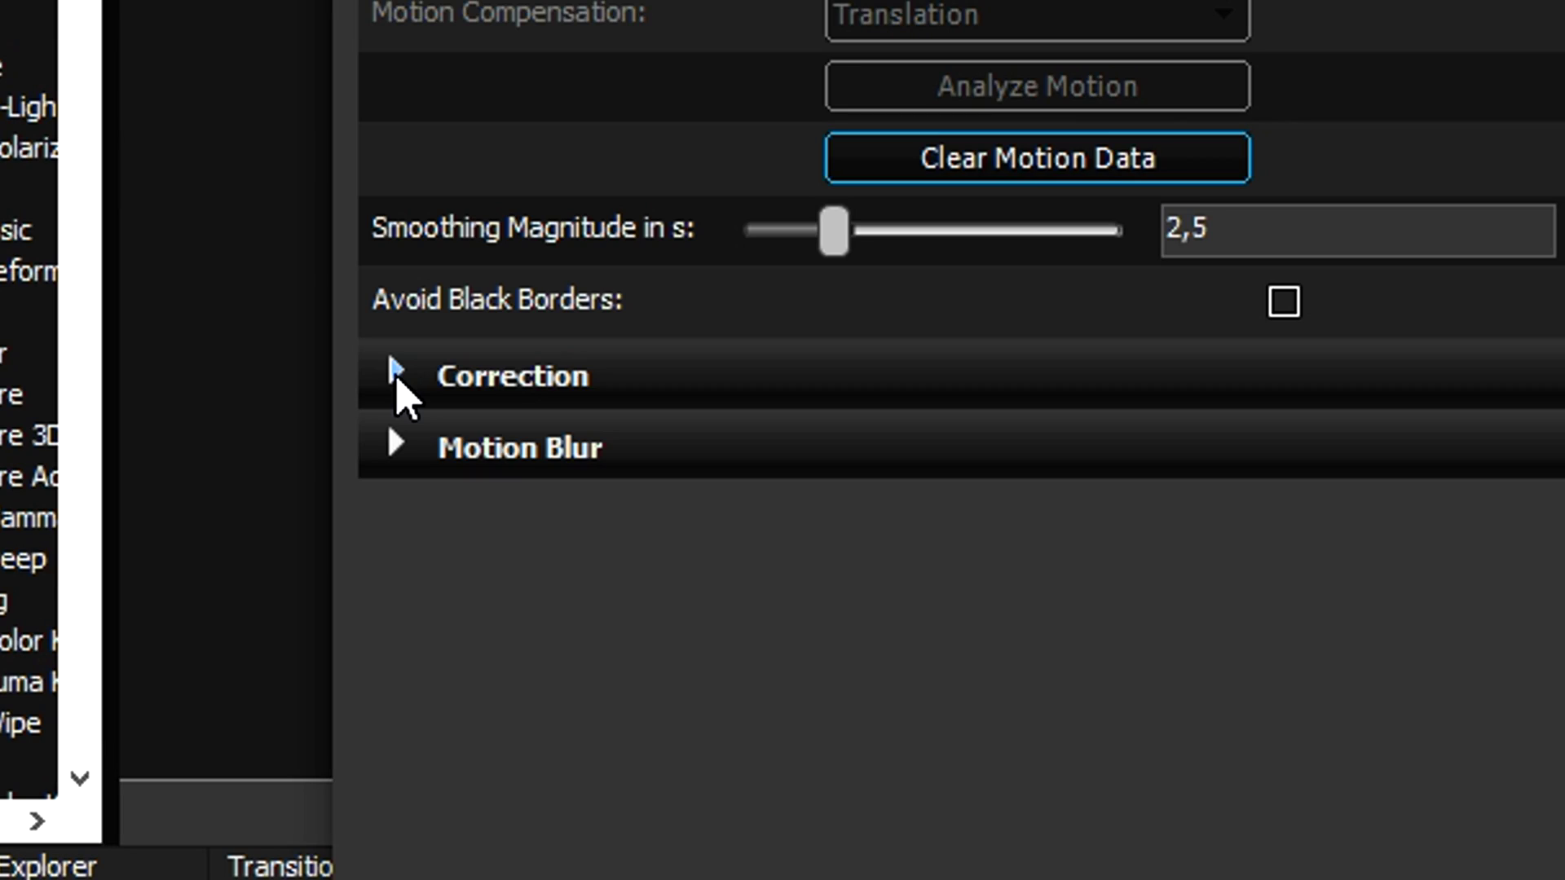
{"action": "left_click", "coordinate": [398, 375]}
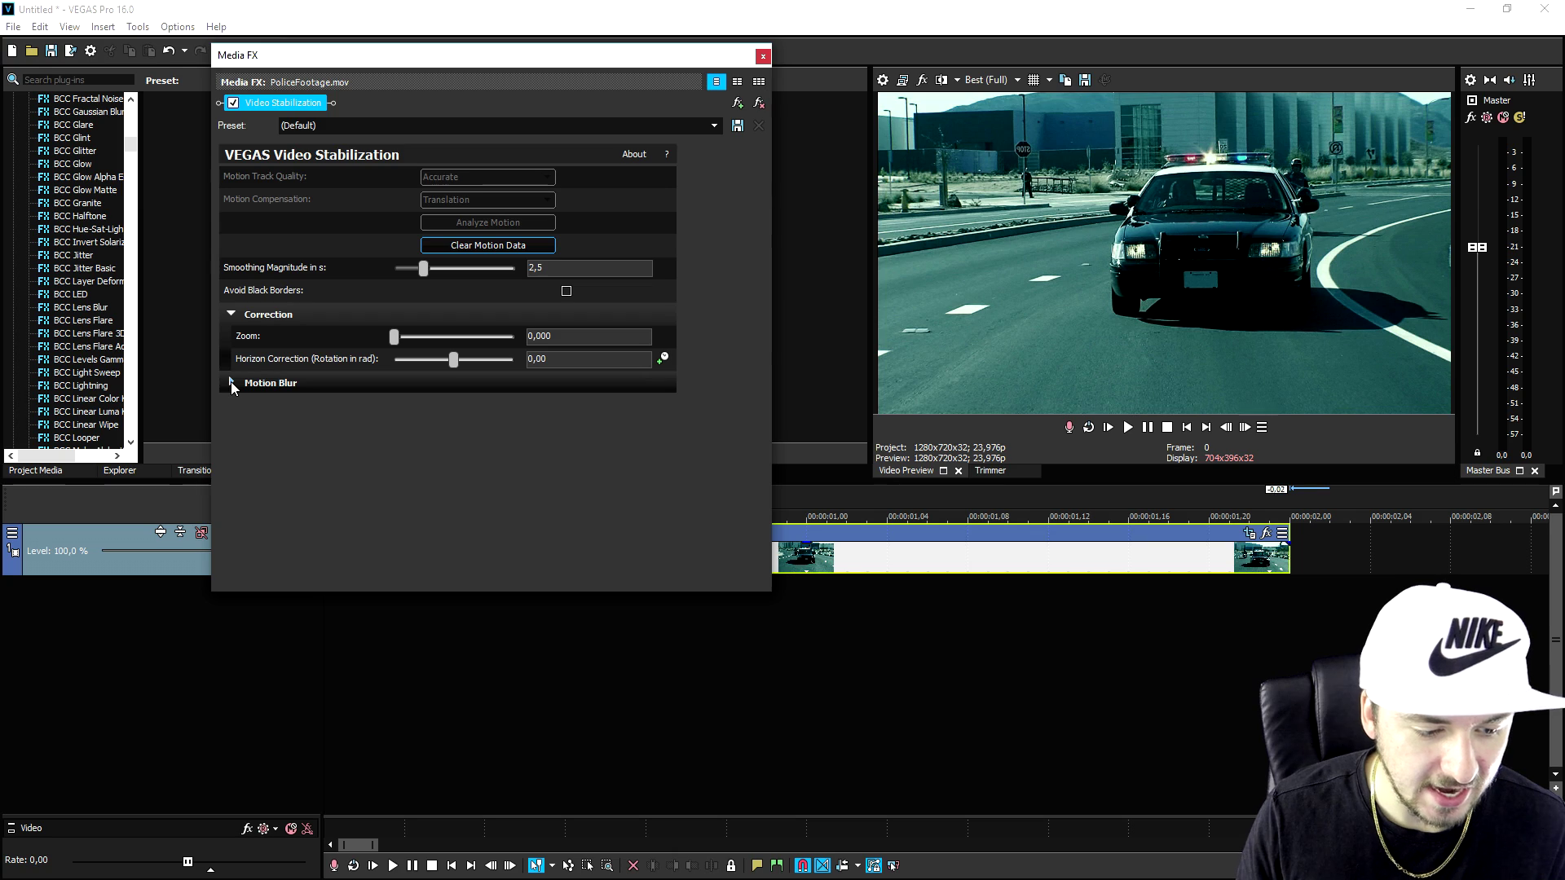
{"action": "left_click", "coordinate": [397, 590]}
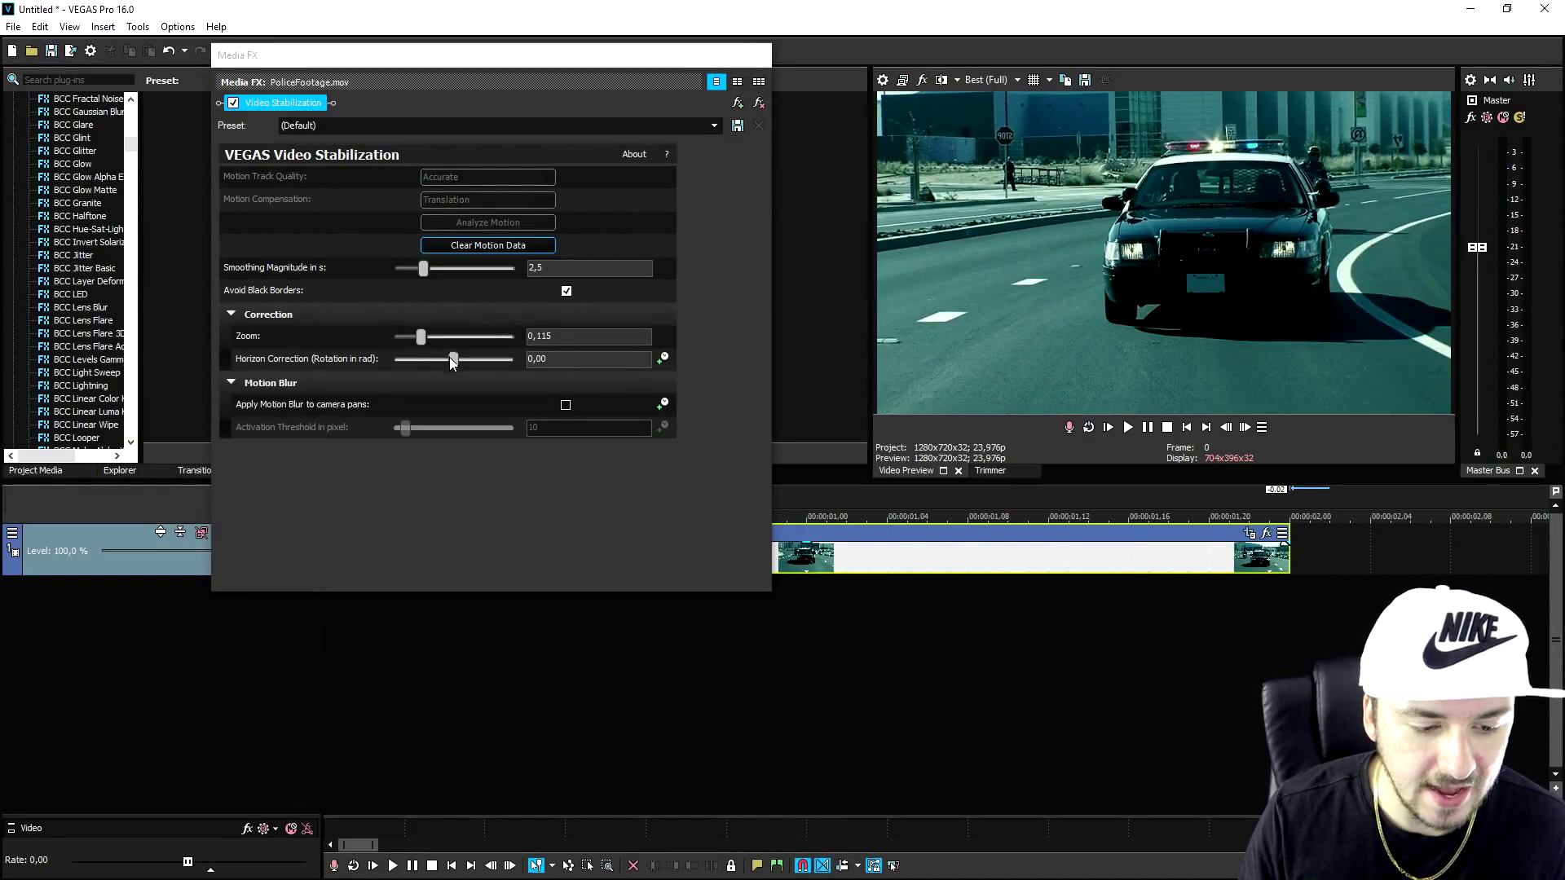
{"action": "left_click_drag", "start_coordinate": [423, 335], "coordinate": [443, 334]}
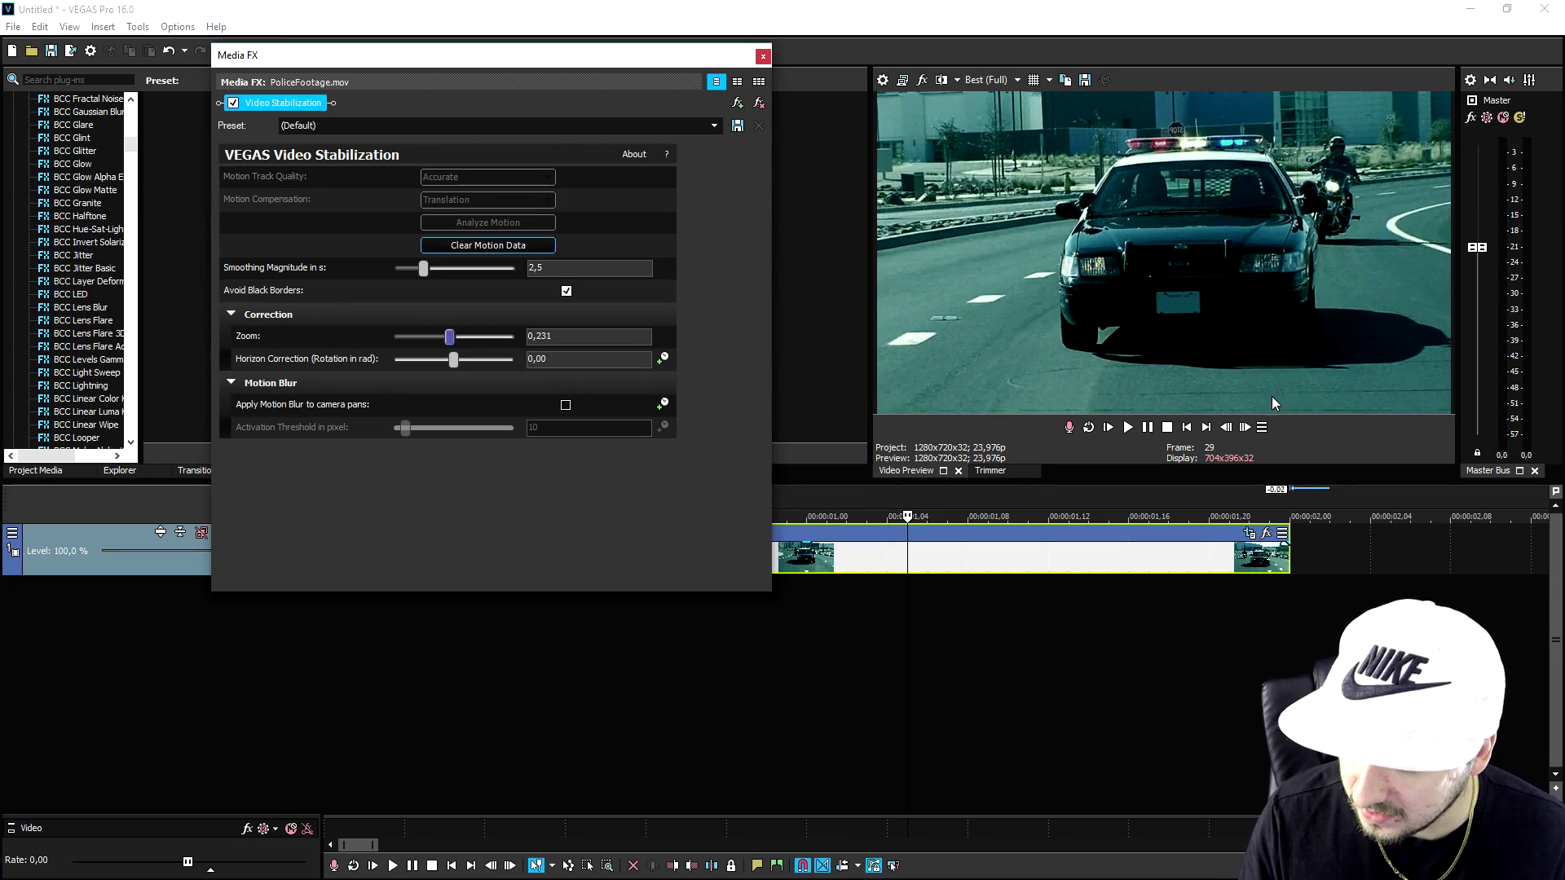
Step the preview forward eight frames and back four to check the stabilized police car shot
{"action": "left_click", "coordinate": [1245, 427]}
{"action": "left_click", "coordinate": [1245, 426]}
{"action": "left_click", "coordinate": [1246, 427]}
{"action": "left_click", "coordinate": [1245, 427]}
{"action": "left_click", "coordinate": [1245, 428]}
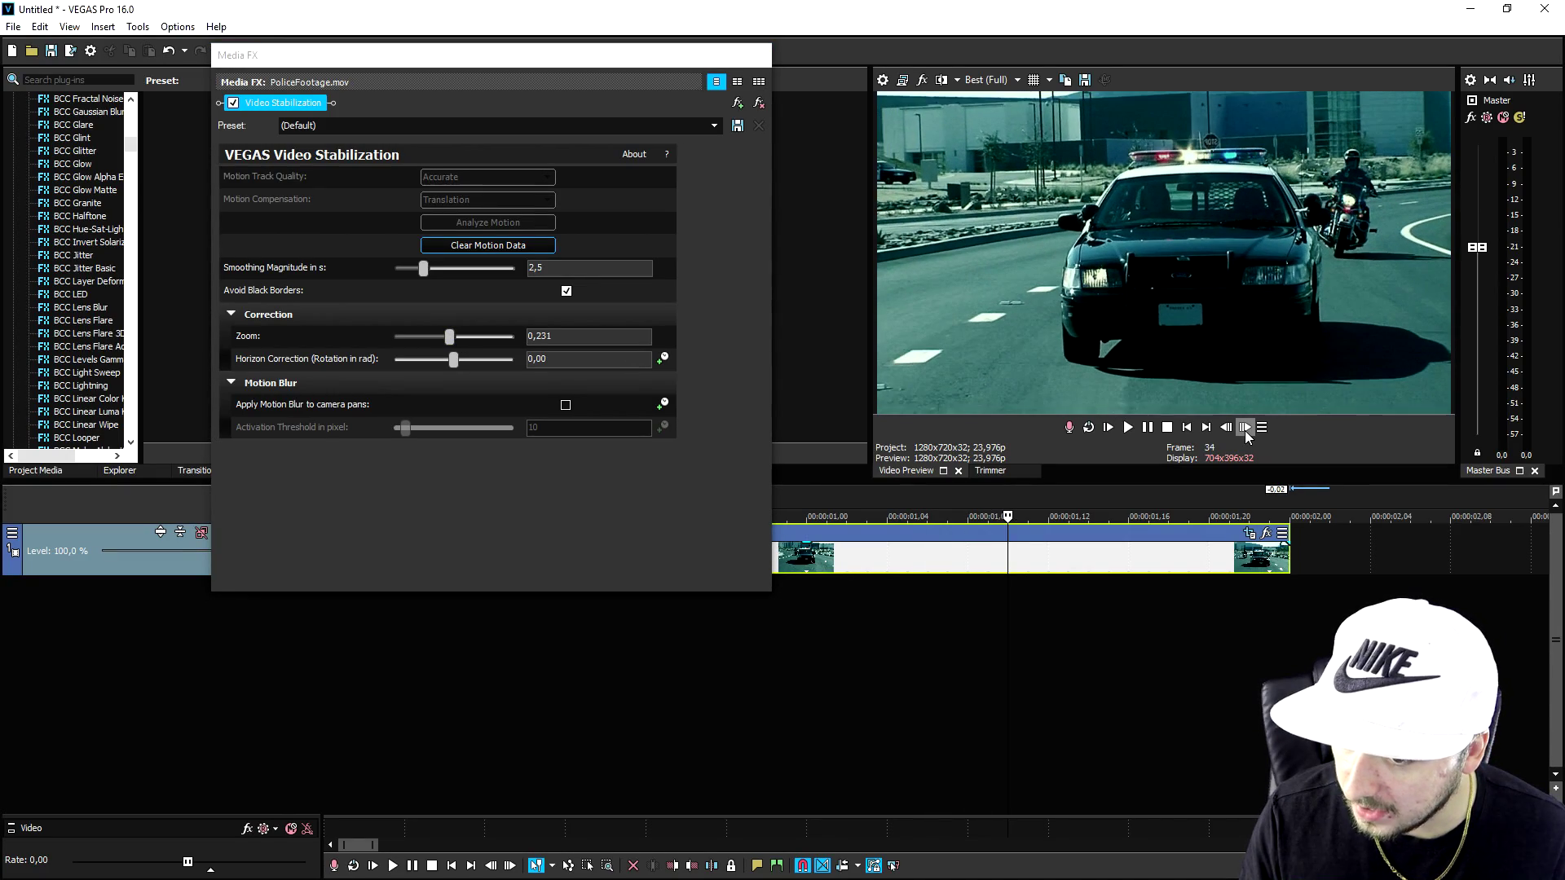
{"action": "left_click", "coordinate": [1244, 427]}
{"action": "left_click", "coordinate": [1245, 427]}
{"action": "left_click", "coordinate": [1245, 427]}
{"action": "left_click", "coordinate": [1244, 427]}
{"action": "left_click", "coordinate": [1245, 428]}
{"action": "left_click", "coordinate": [1245, 427]}
{"action": "left_click", "coordinate": [1245, 427]}
{"action": "left_click", "coordinate": [1245, 427]}
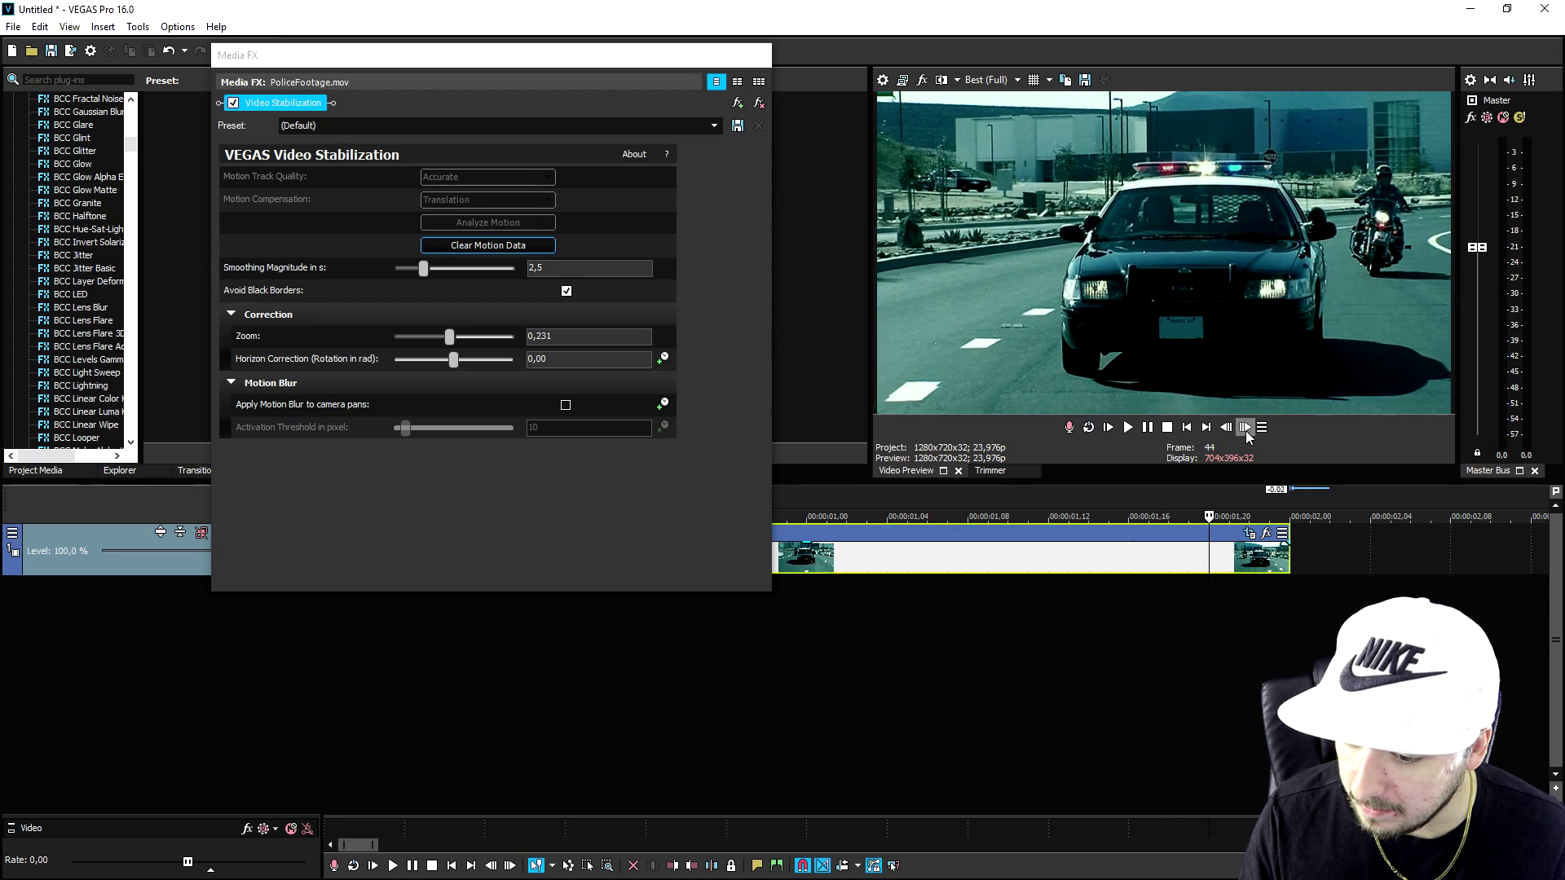
{"action": "left_click", "coordinate": [1245, 427]}
{"action": "left_click", "coordinate": [1245, 426]}
{"action": "left_click", "coordinate": [1227, 427]}
{"action": "left_click", "coordinate": [1227, 426]}
{"action": "left_click", "coordinate": [1226, 427]}
{"action": "left_click", "coordinate": [1226, 427]}
{"action": "left_click", "coordinate": [1227, 426]}
{"action": "left_click", "coordinate": [1227, 427]}
{"action": "left_click", "coordinate": [1226, 427]}
{"action": "left_click", "coordinate": [1226, 427]}
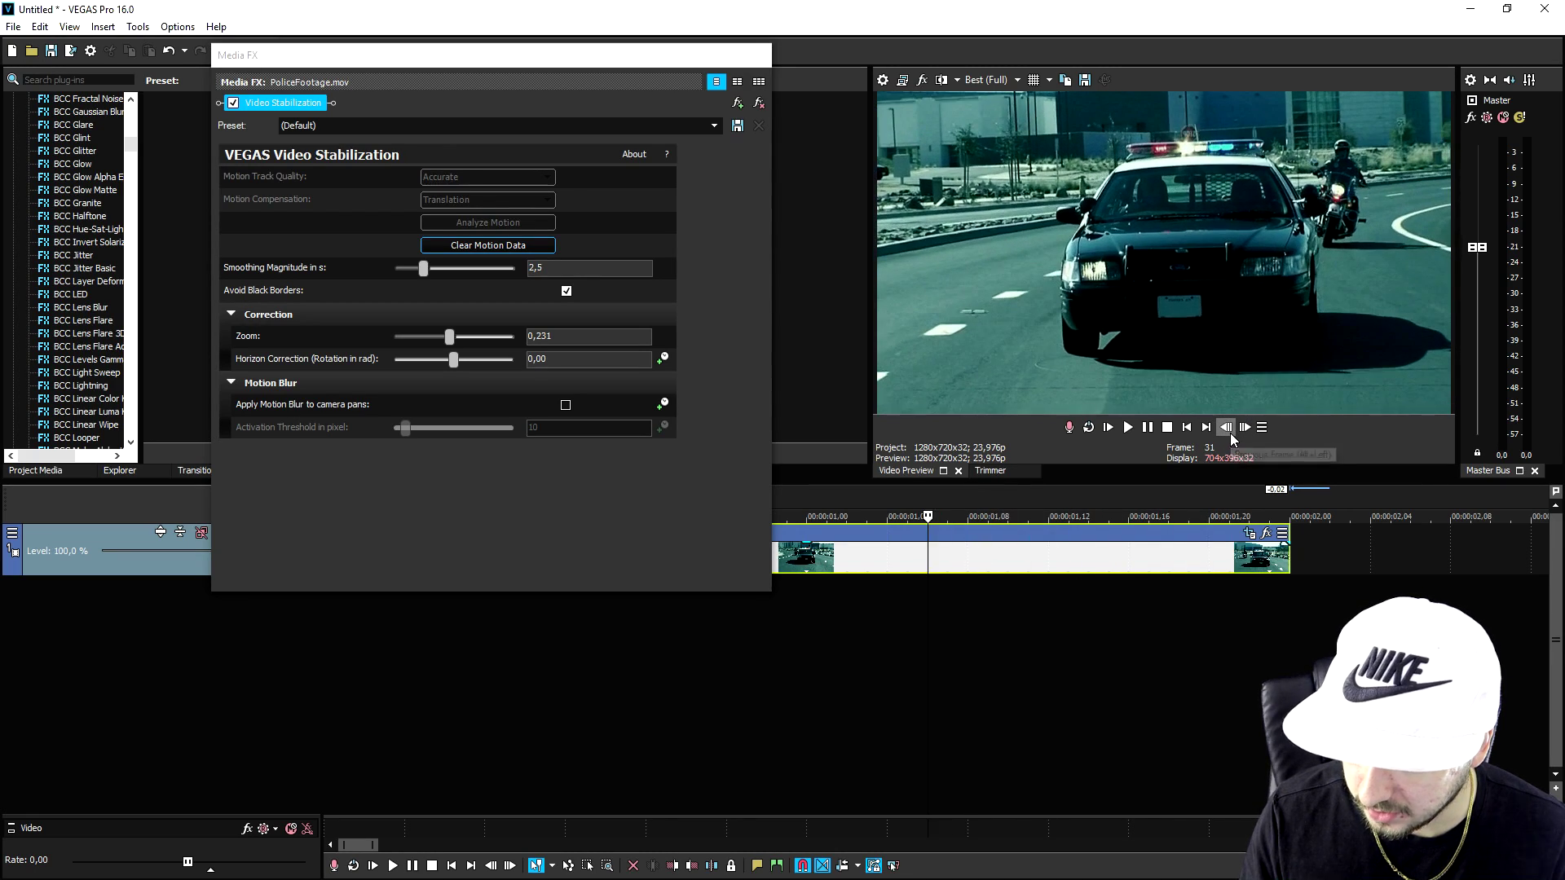
{"action": "left_click", "coordinate": [1227, 427]}
{"action": "left_click", "coordinate": [1227, 426]}
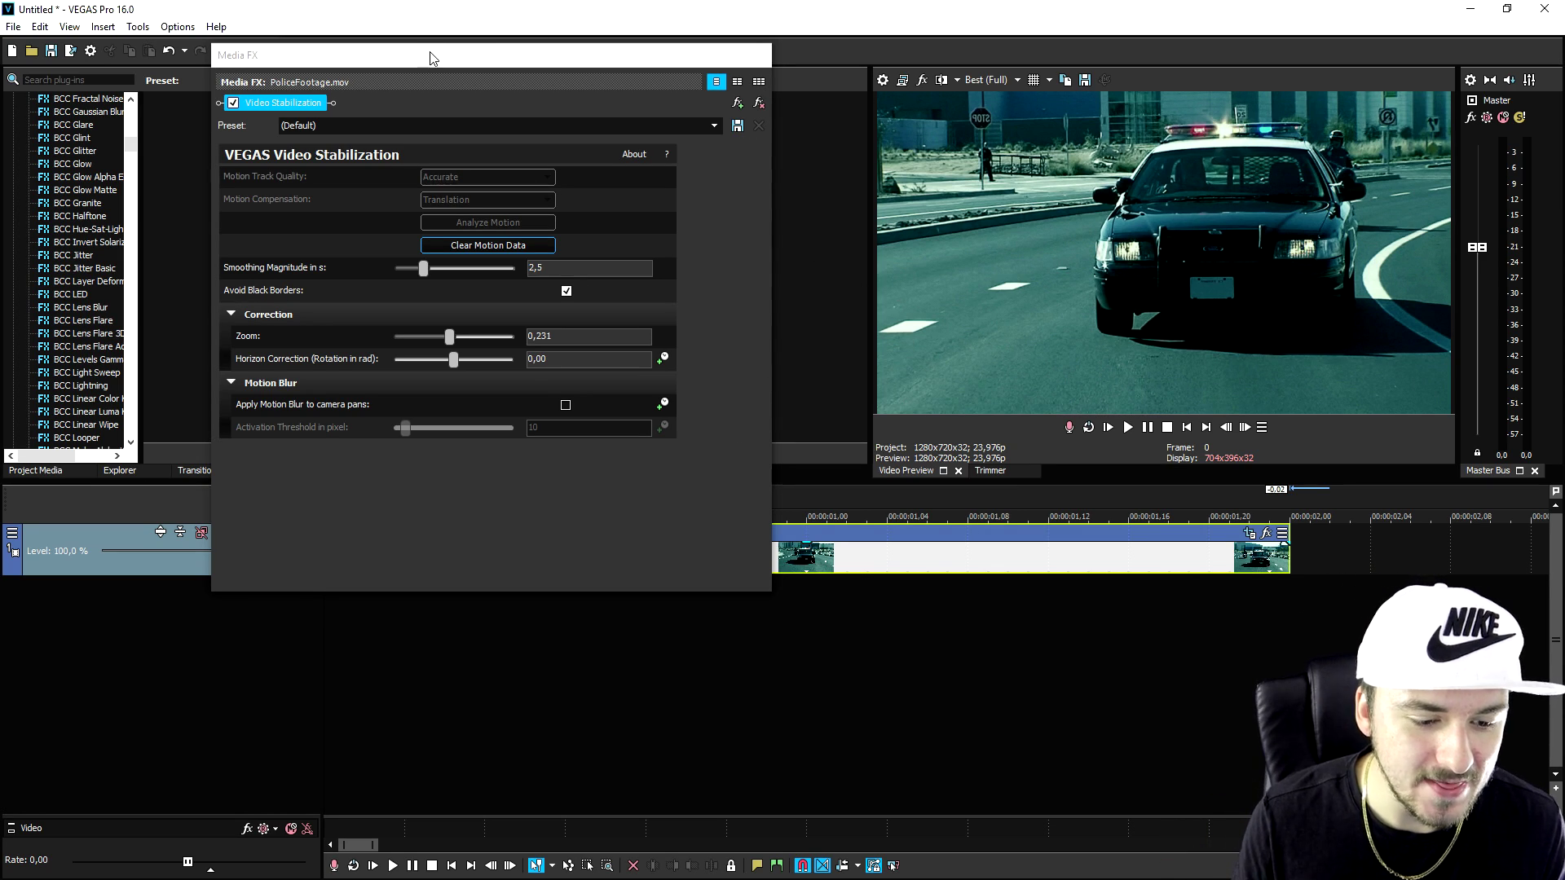
{"action": "left_click", "coordinate": [493, 223]}
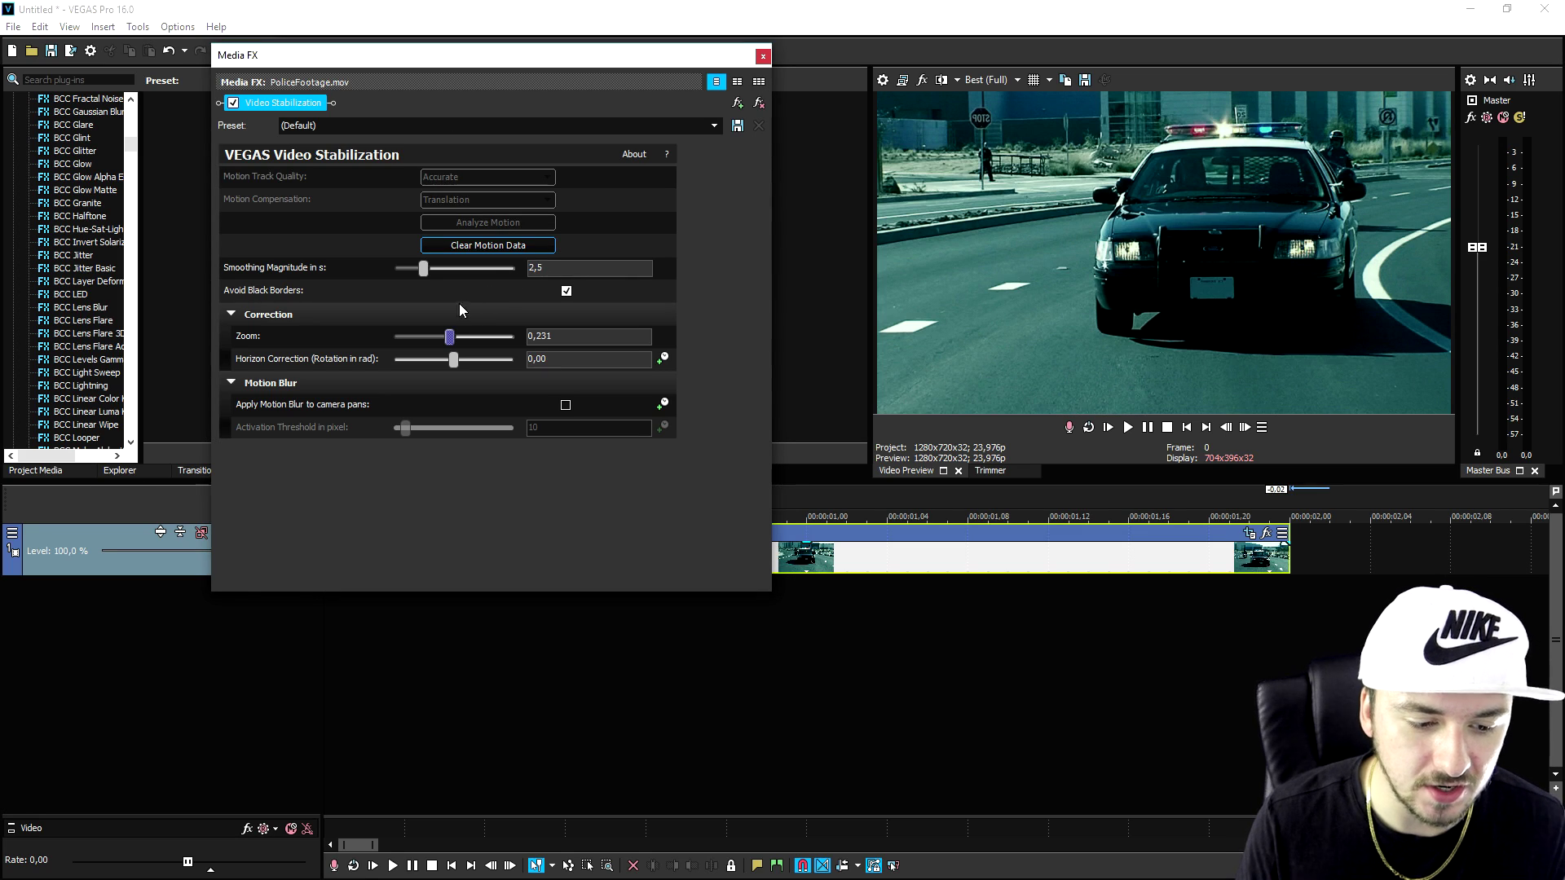
{"action": "left_click_drag", "start_coordinate": [525, 67], "coordinate": [469, 82]}
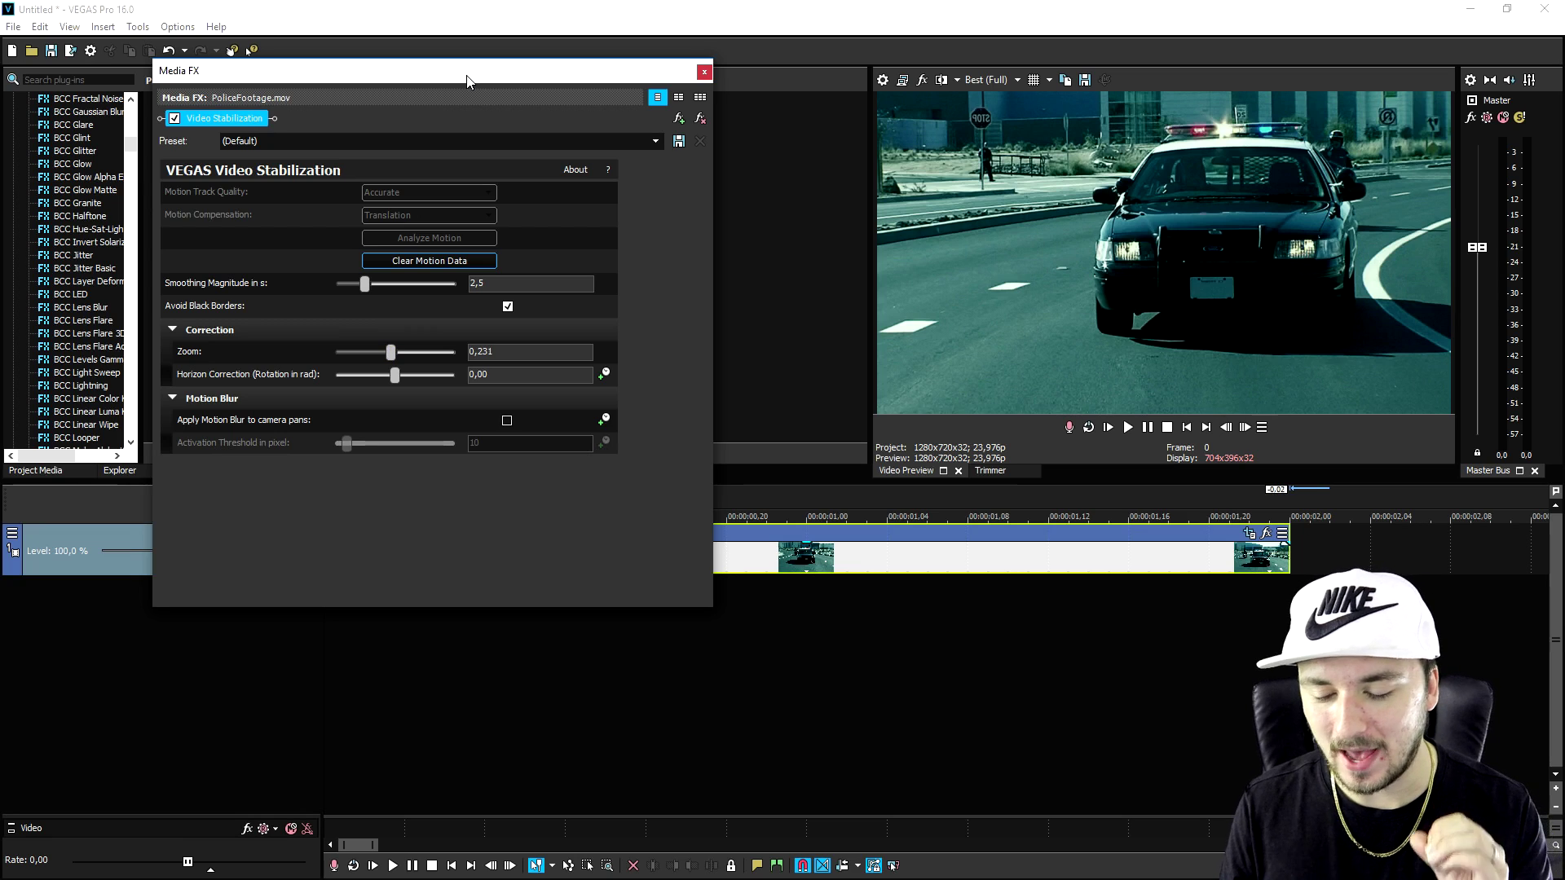